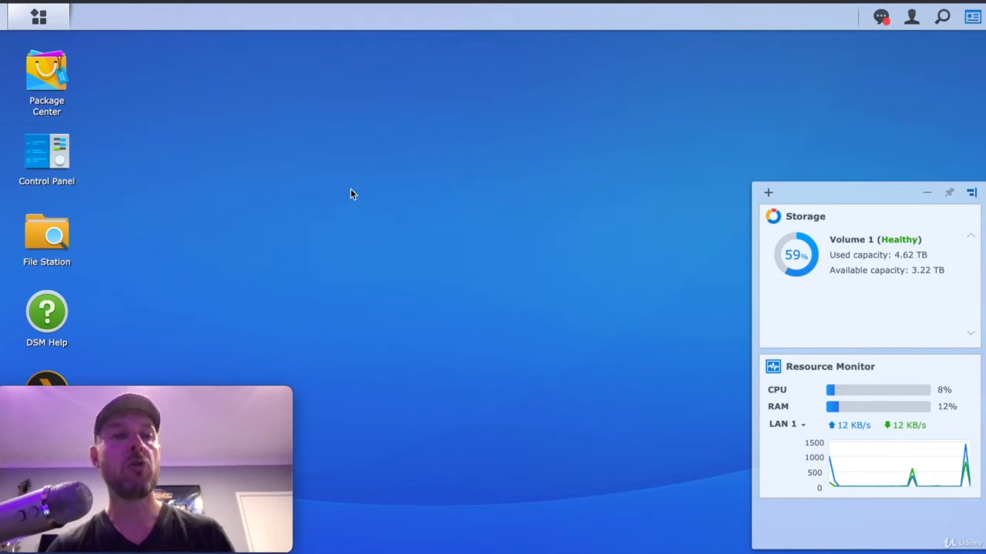
Step: Open Control Panel, shrink and reposition its window, and go to the DHCP Server page
{"action": "left_click", "coordinate": [48, 149]}
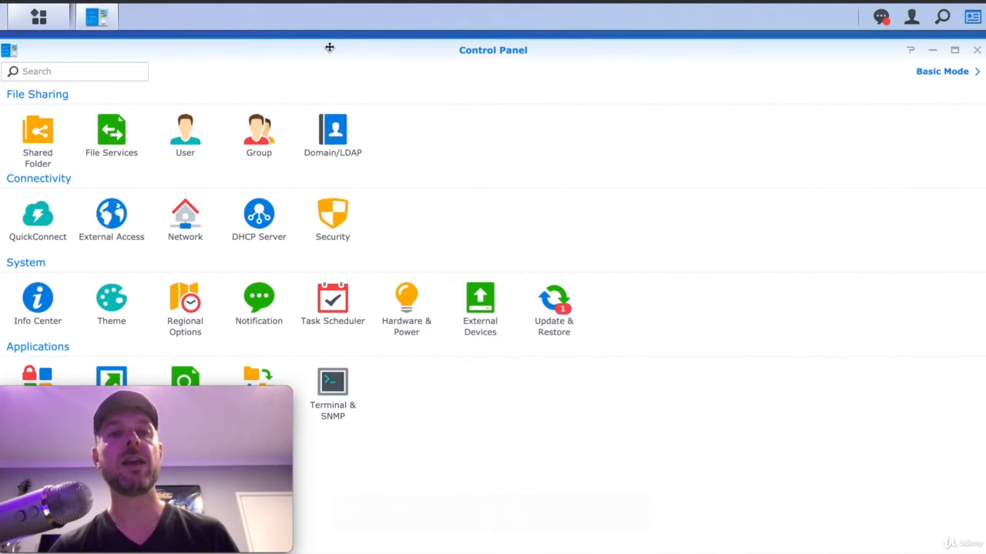
{"action": "left_click_drag", "start_coordinate": [329, 48], "coordinate": [678, 47]}
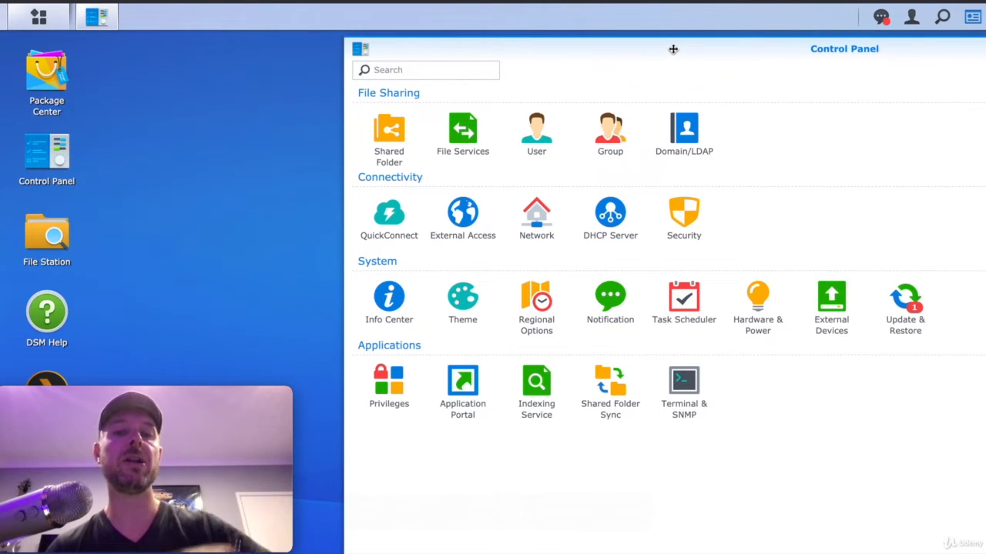
{"action": "left_click_drag", "start_coordinate": [671, 47], "coordinate": [627, 40]}
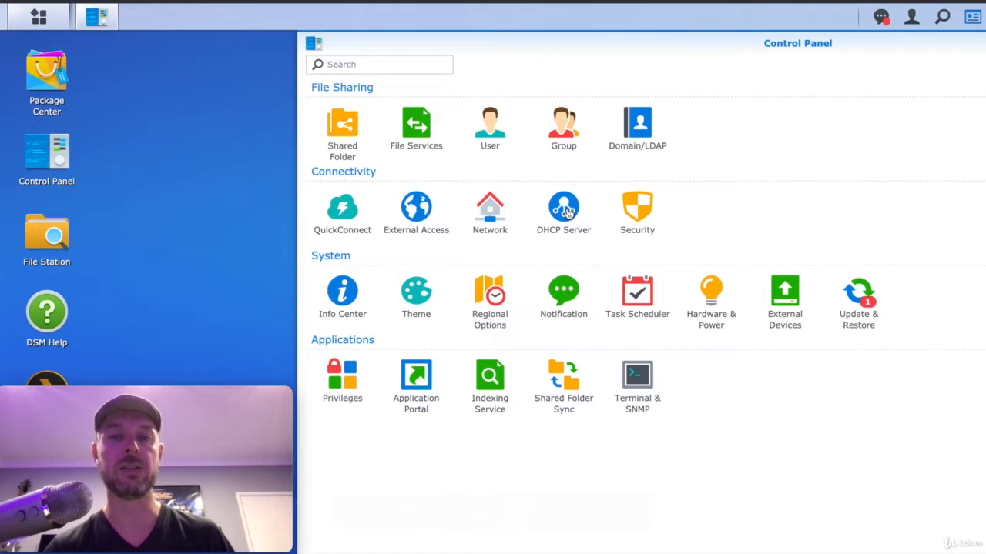
{"action": "left_click", "coordinate": [566, 212]}
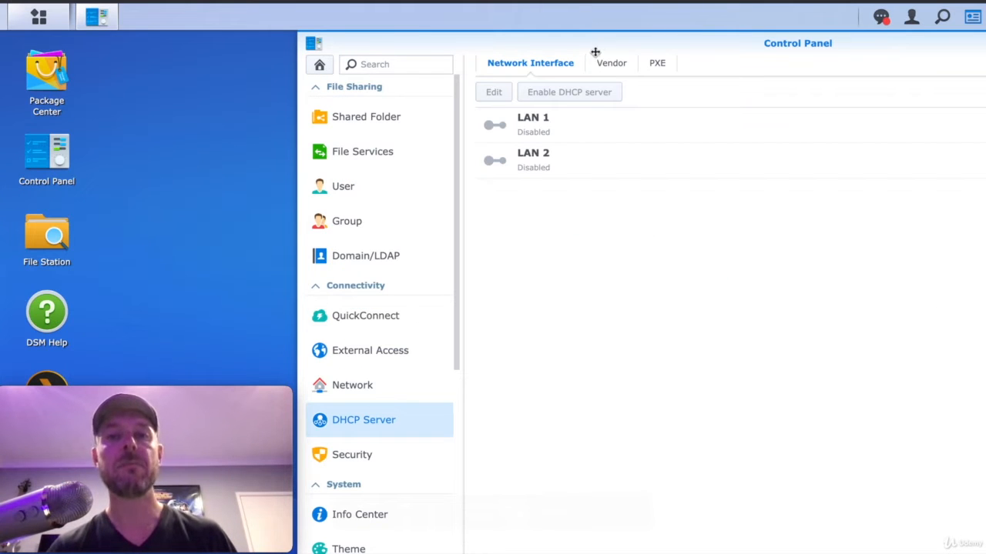
Step: Select LAN 1 on the Network Interface tab and open its DHCP Edit dialog
{"action": "left_click_drag", "start_coordinate": [594, 48], "coordinate": [559, 47]}
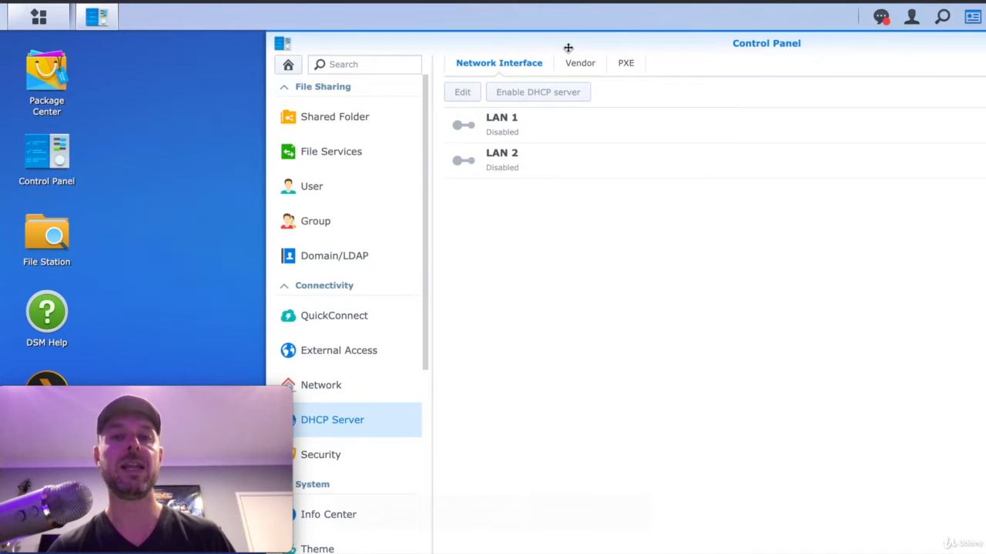
{"action": "left_click", "coordinate": [547, 130]}
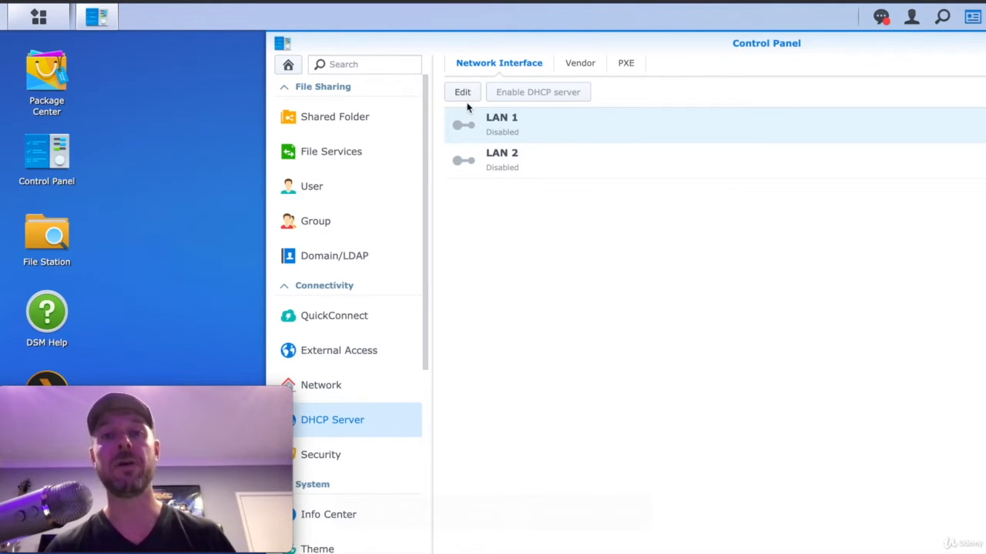
{"action": "left_click", "coordinate": [468, 97]}
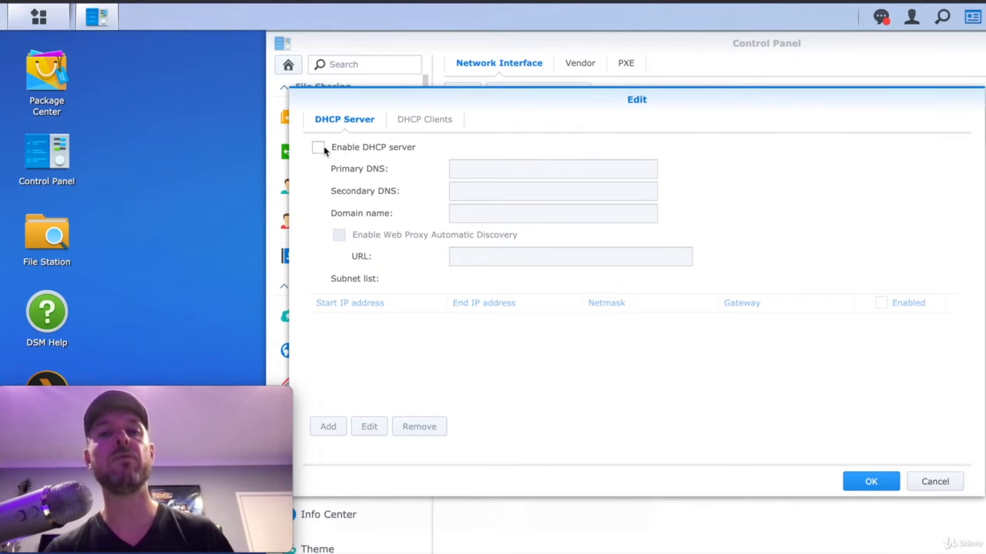
Step: Enable the DHCP server with primary DNS 172.16.1.30, secondary DNS 8.8.8.8 and domain homedemo.com
{"action": "left_click", "coordinate": [319, 147]}
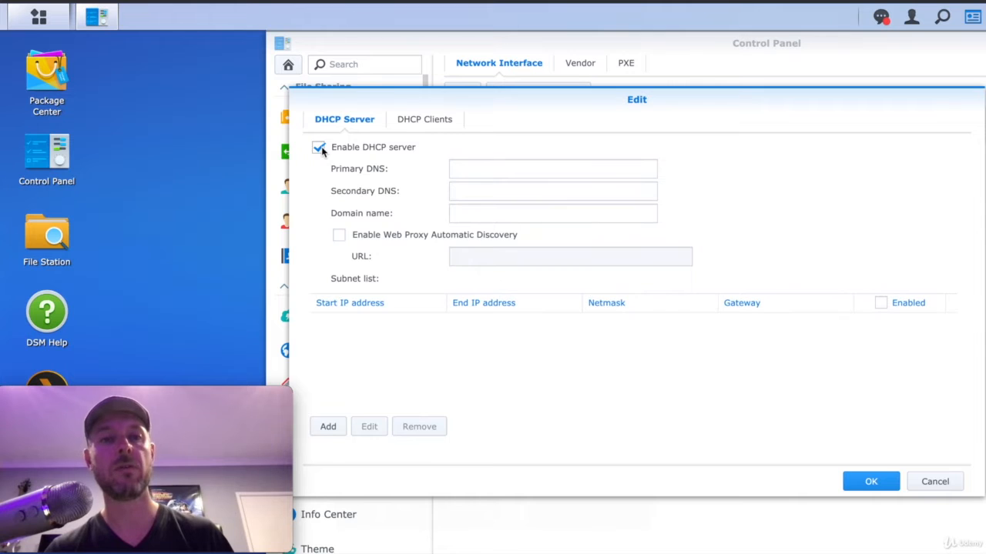
{"action": "left_click", "coordinate": [507, 170]}
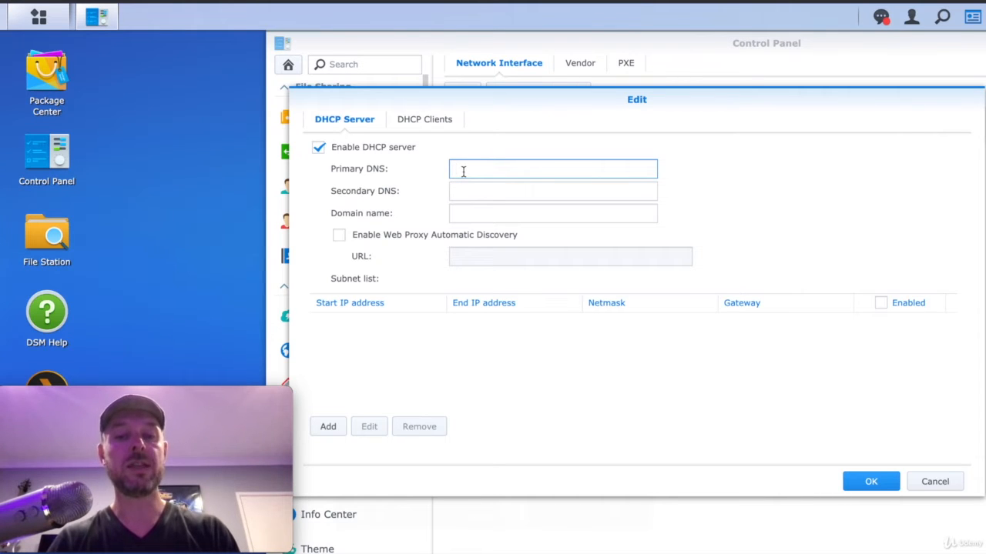
{"action": "type", "text": "172.16.1."}
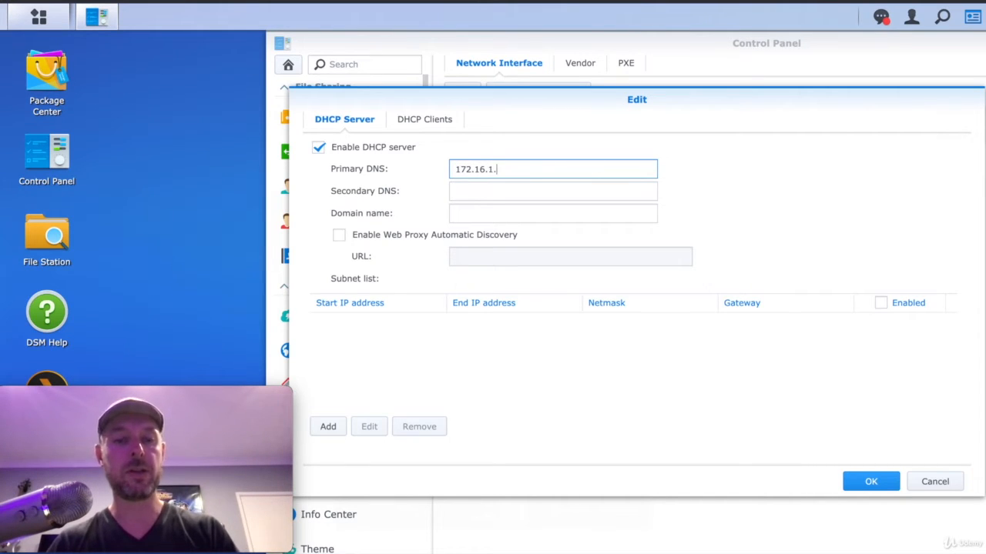
{"action": "type", "text": "30"}
{"action": "left_click", "coordinate": [502, 193]}
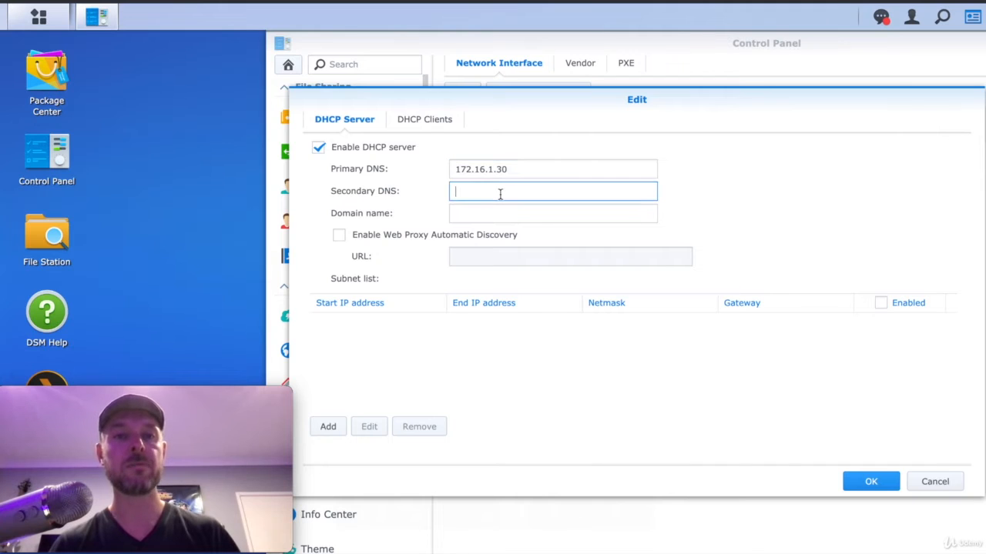
{"action": "type", "text": "8.8.8.8"}
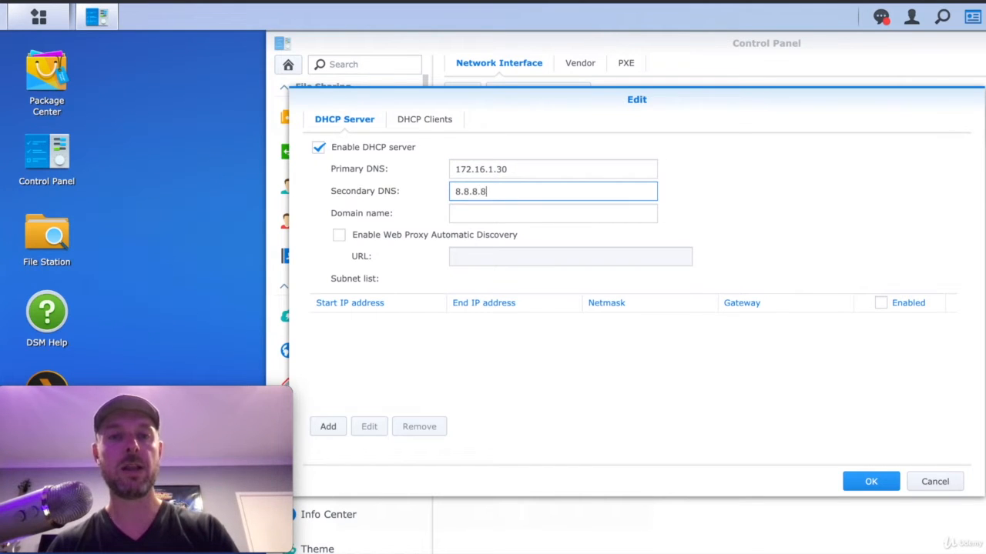
{"action": "left_click", "coordinate": [492, 213]}
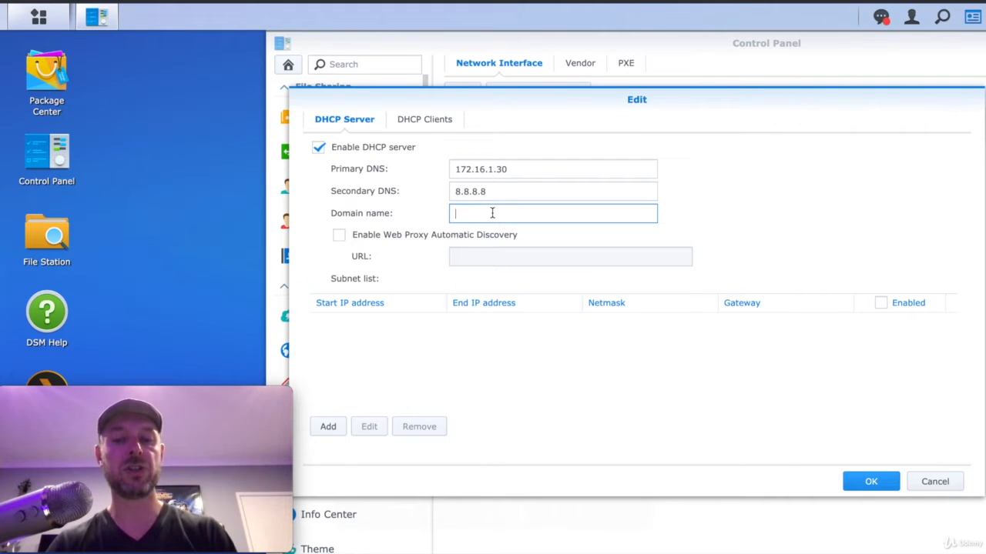
{"action": "type", "text": "homedemo.c"}
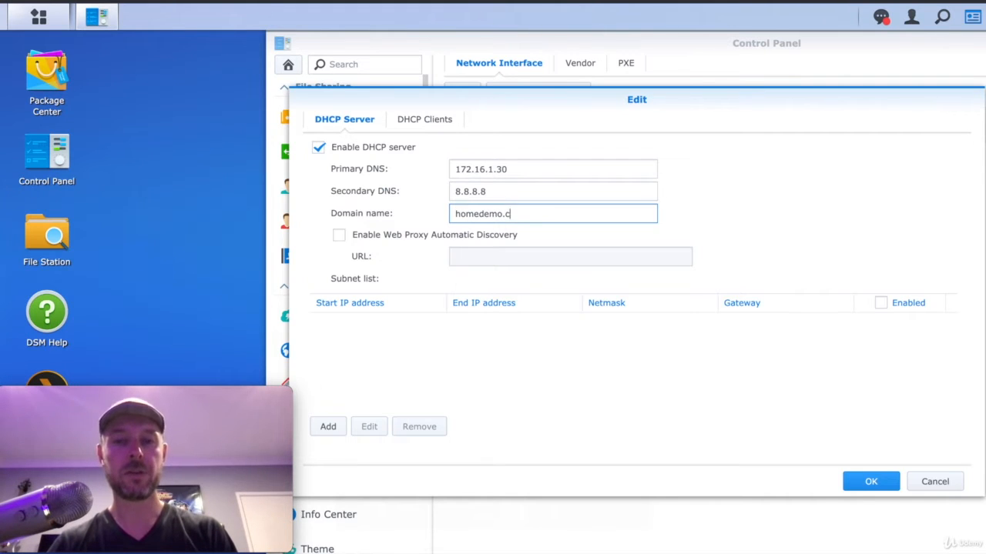
{"action": "type", "text": "om"}
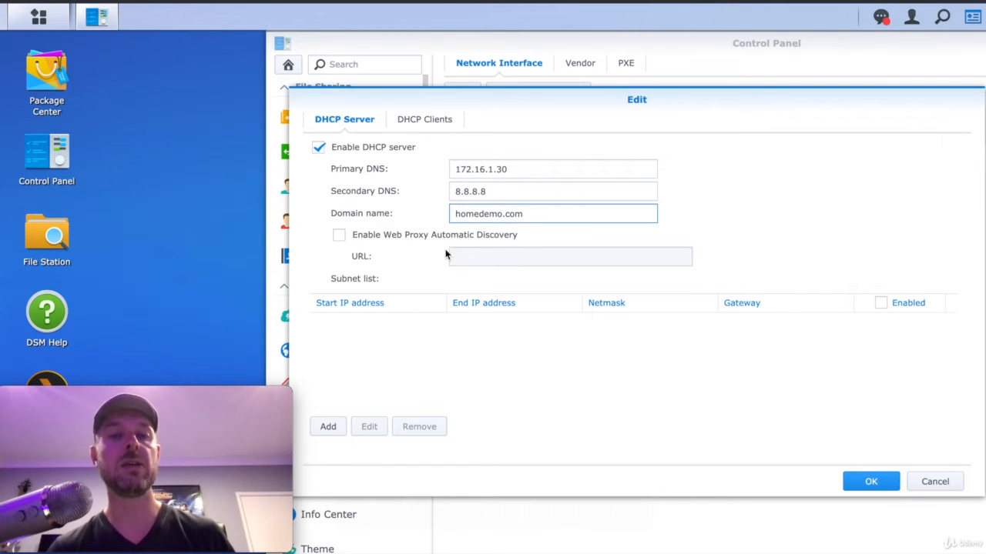
{"action": "left_click", "coordinate": [396, 358]}
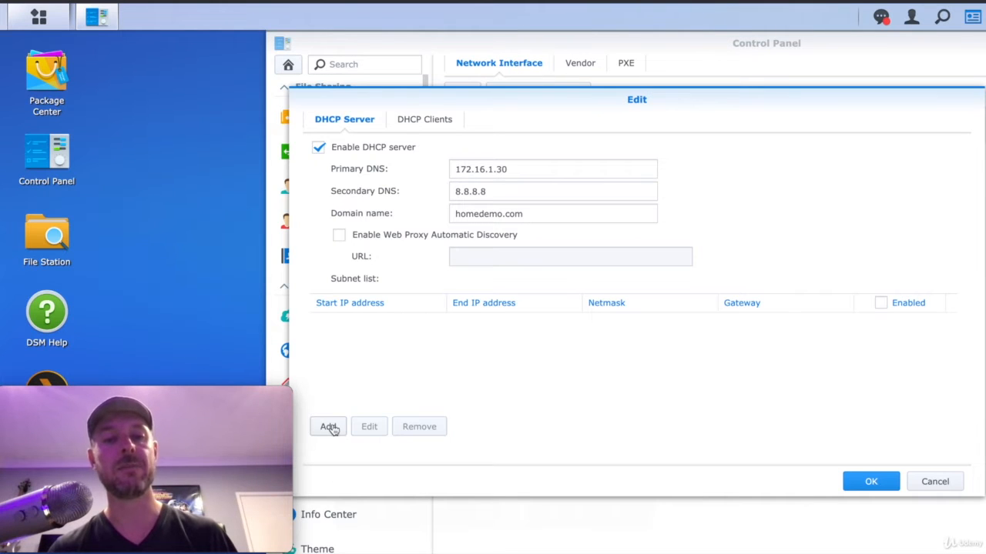
Step: Create a new subnet ranging 172.16.1.80 to 172.16.1.200 with netmask 255.255.255.0
{"action": "left_click", "coordinate": [329, 428]}
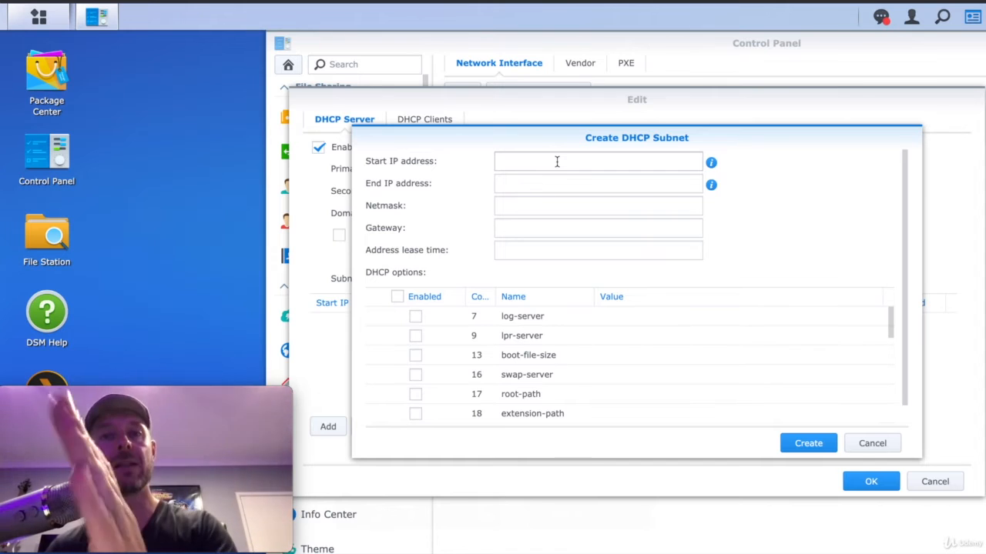
{"action": "left_click", "coordinate": [557, 162]}
{"action": "type", "text": "172"}
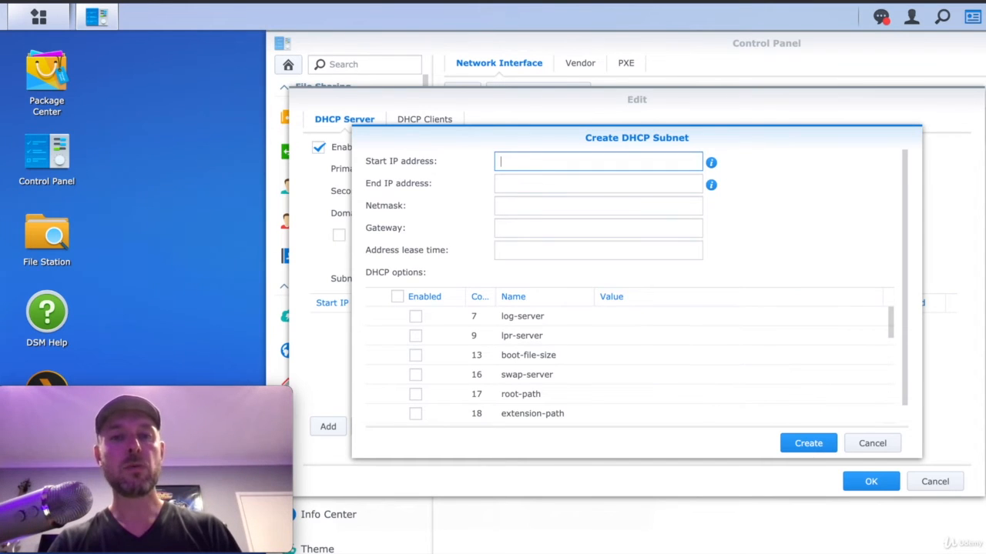
{"action": "type", "text": ".16."}
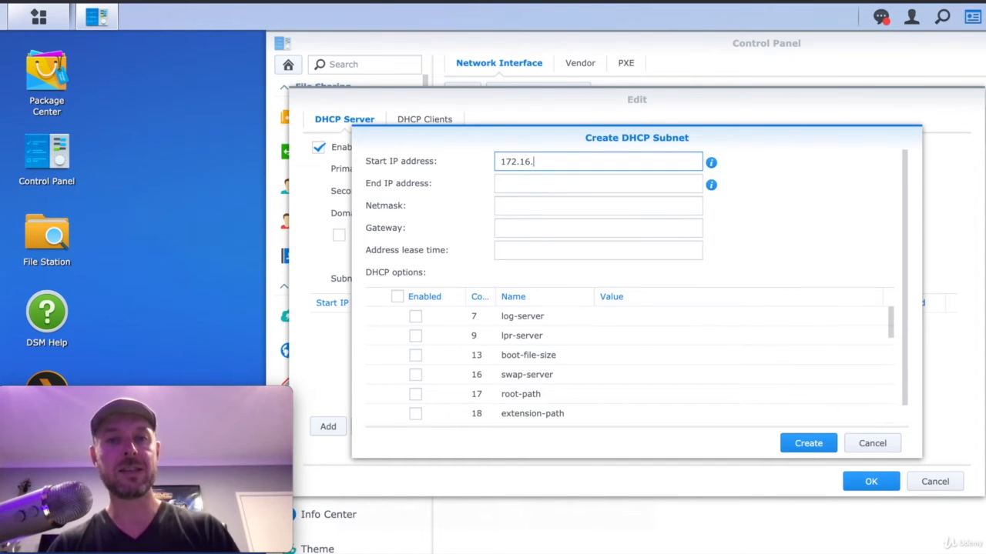
{"action": "type", "text": "1.80"}
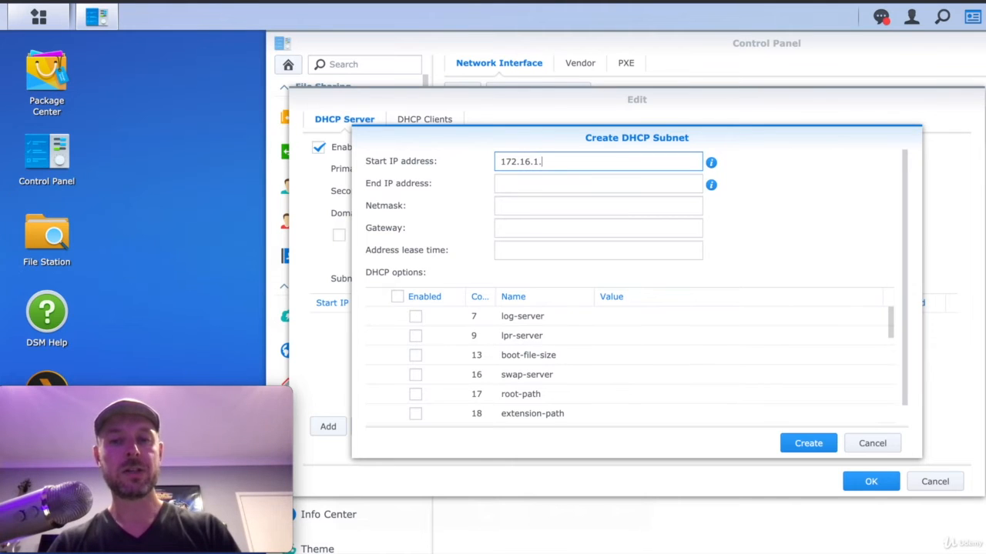
{"action": "key", "text": "Tab"}
{"action": "type", "text": "172.16.1."}
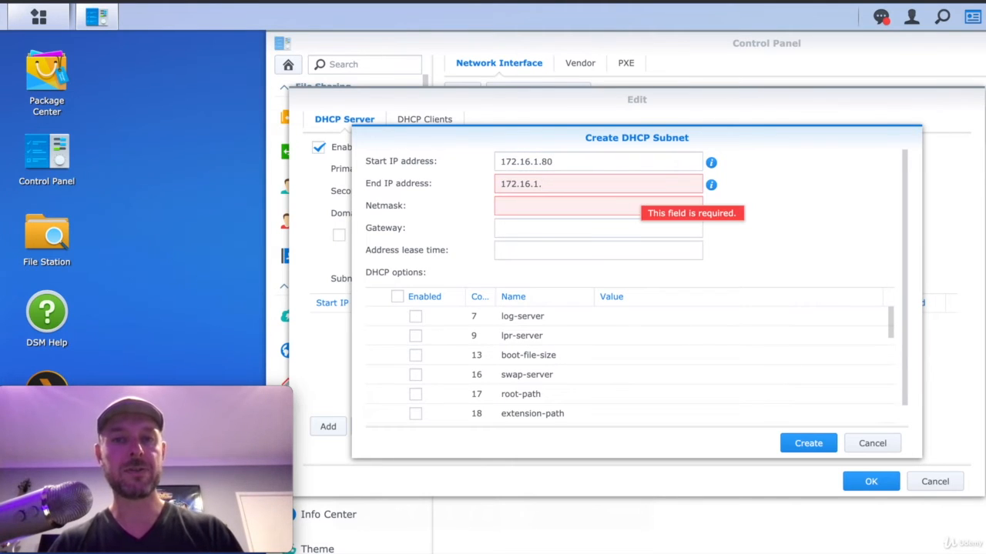
{"action": "type", "text": "2"}
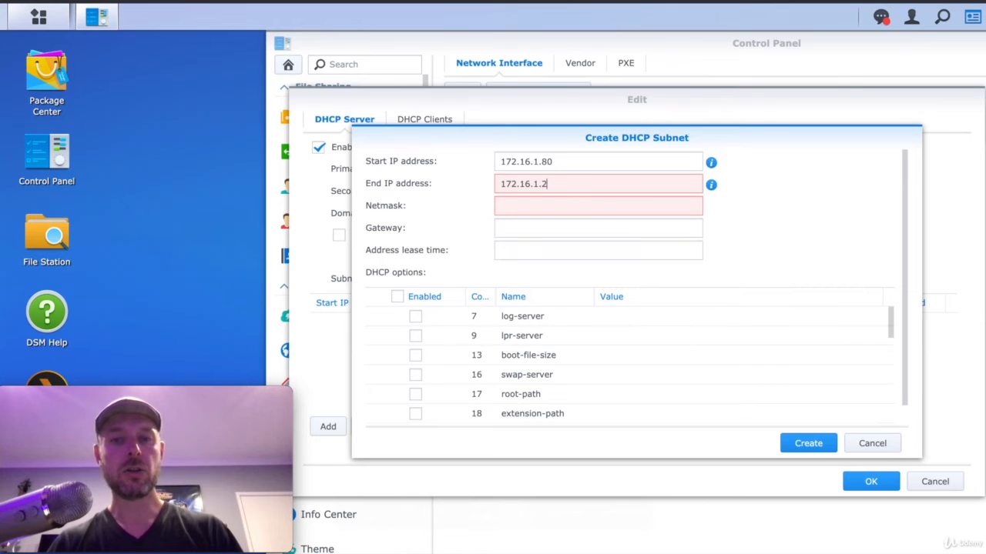
{"action": "type", "text": "00"}
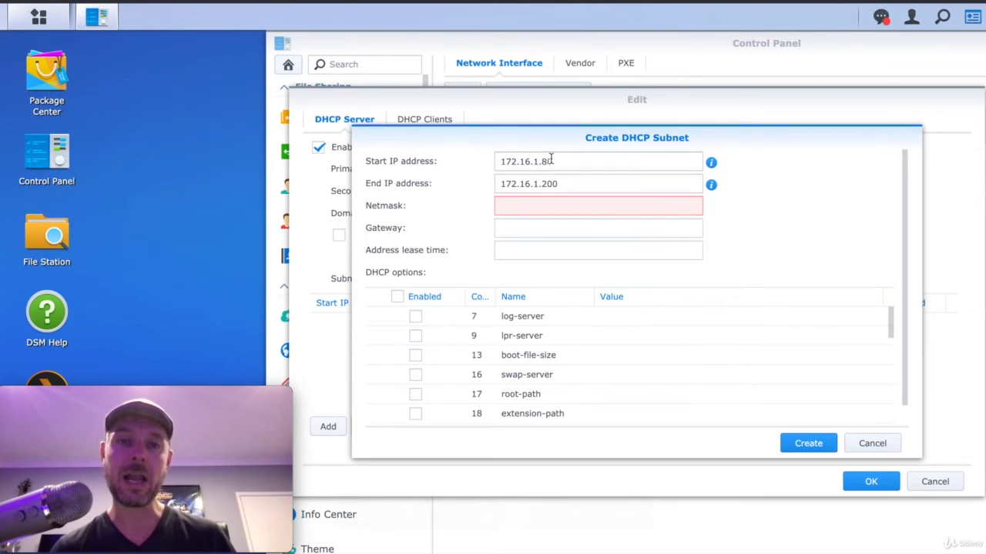
{"action": "left_click", "coordinate": [561, 182]}
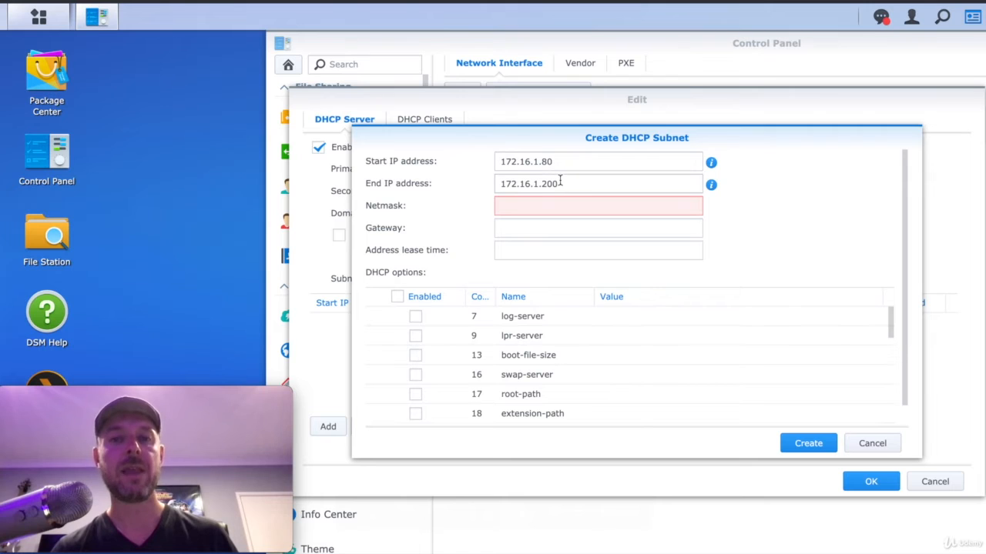
{"action": "left_click", "coordinate": [531, 210]}
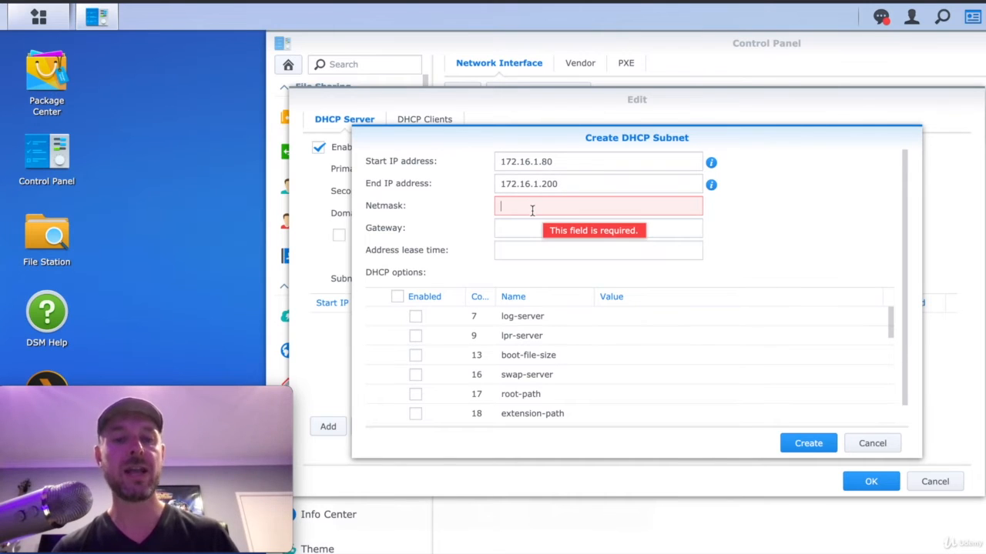
{"action": "type", "text": "255.255"}
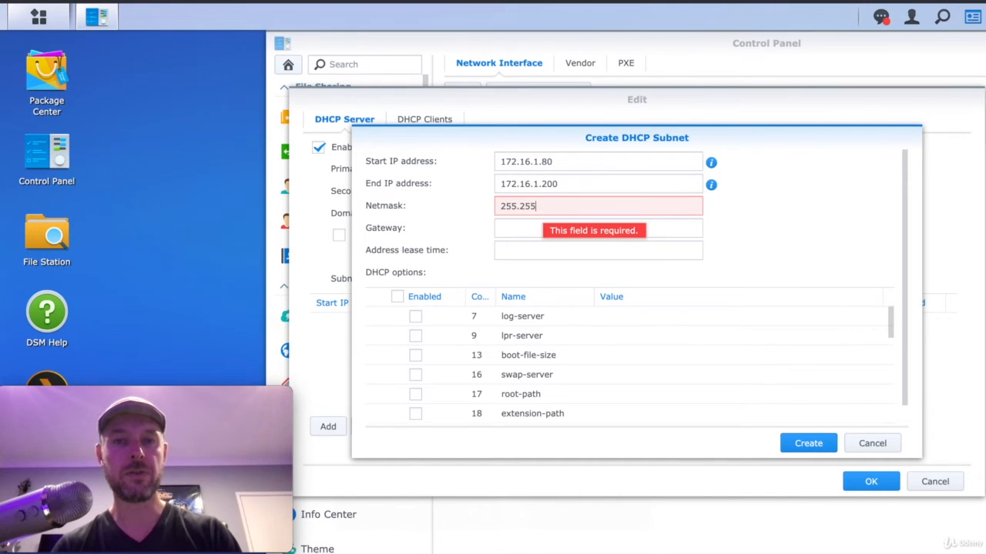
{"action": "type", "text": ".255.0"}
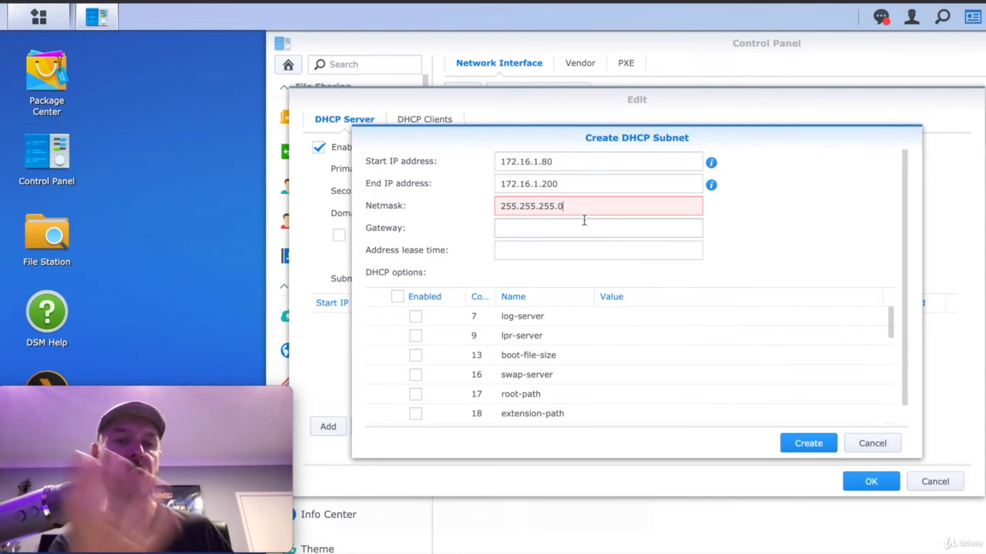
{"action": "left_click", "coordinate": [544, 230]}
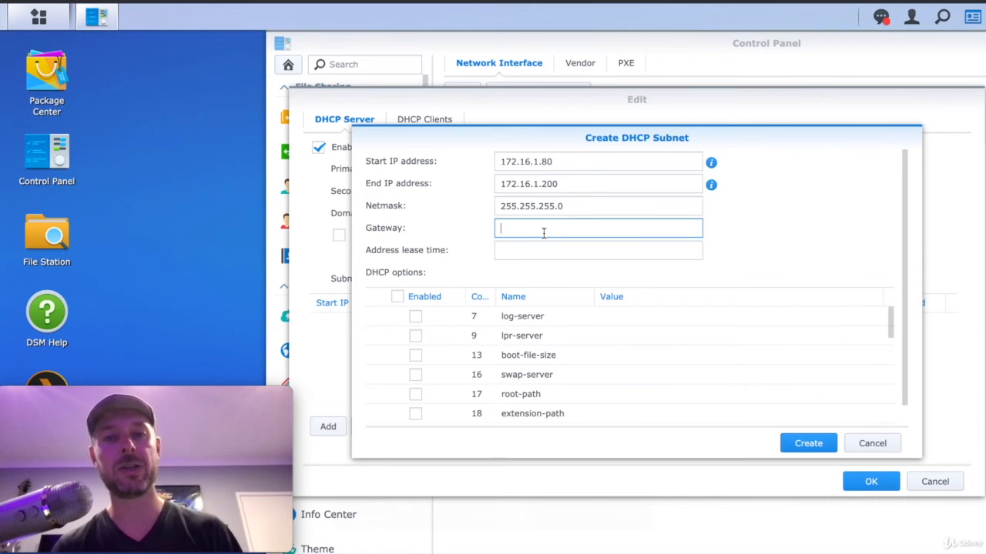
Step: Give the subnet gateway 172.16.1.254 and an address lease time of 60
{"action": "type", "text": "172"}
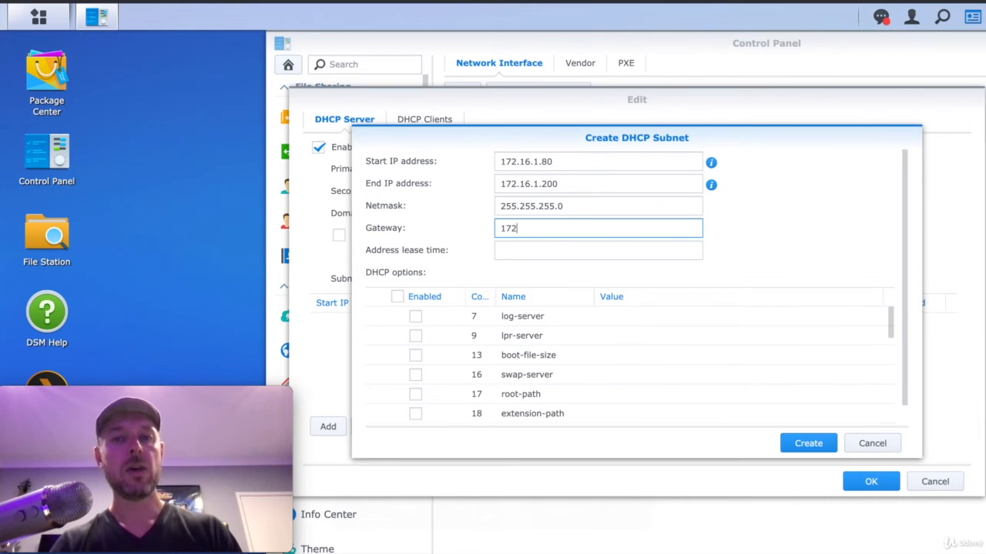
{"action": "type", "text": ".16.1.254"}
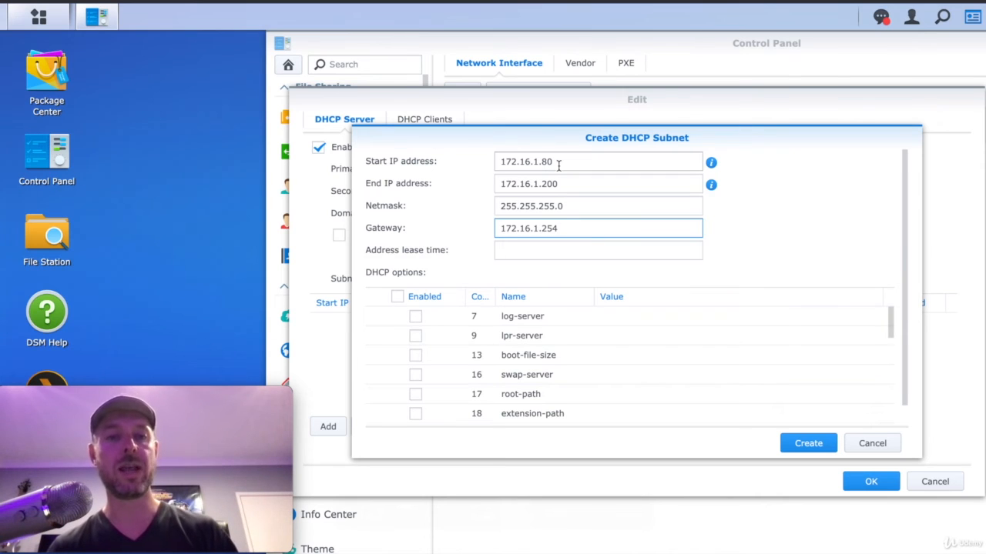
{"action": "key", "text": "Tab"}
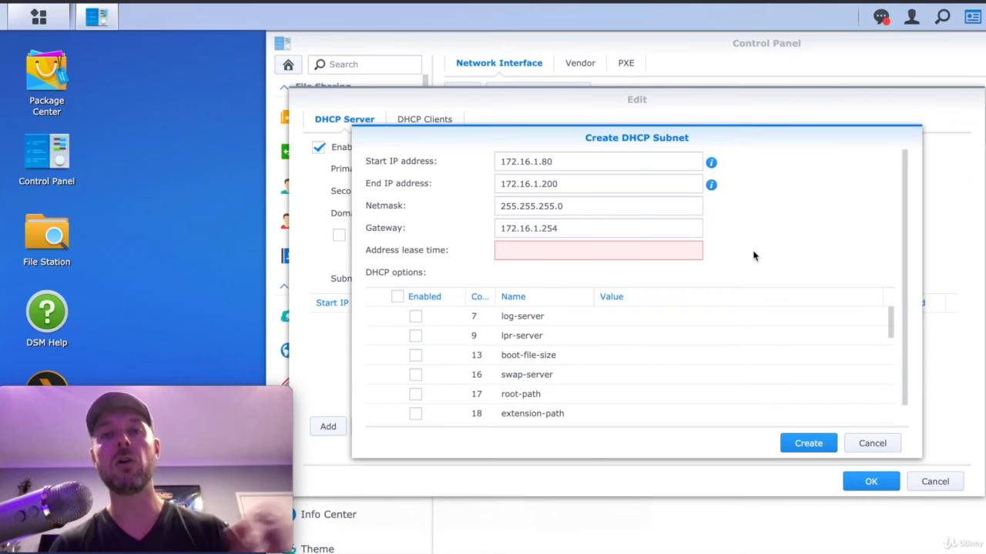
{"action": "left_click", "coordinate": [608, 251]}
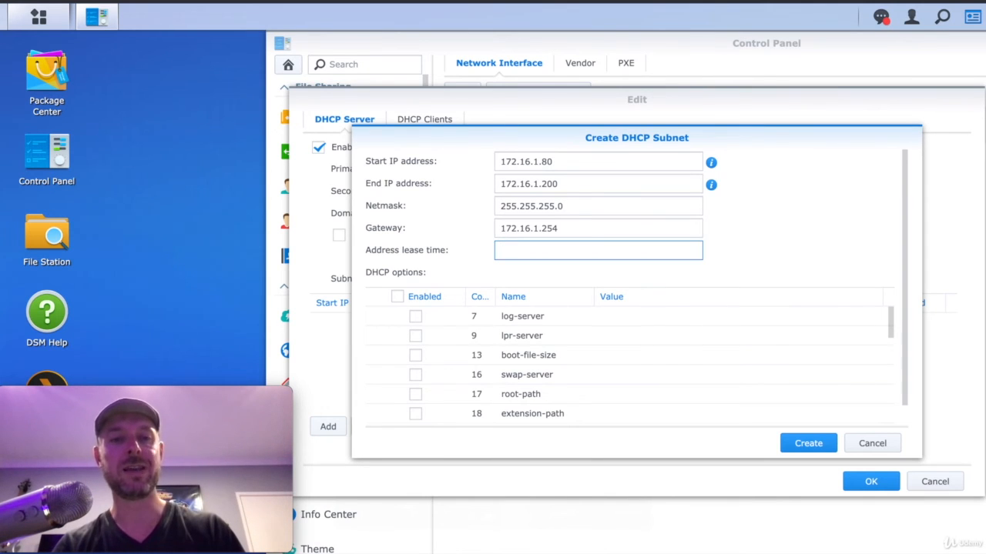
{"action": "type", "text": "60"}
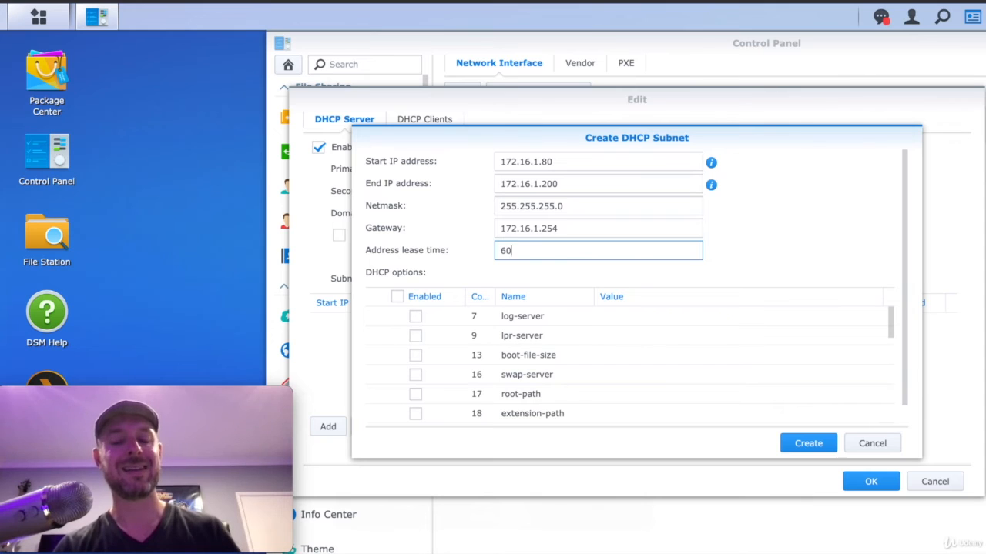
{"action": "left_click", "coordinate": [832, 255]}
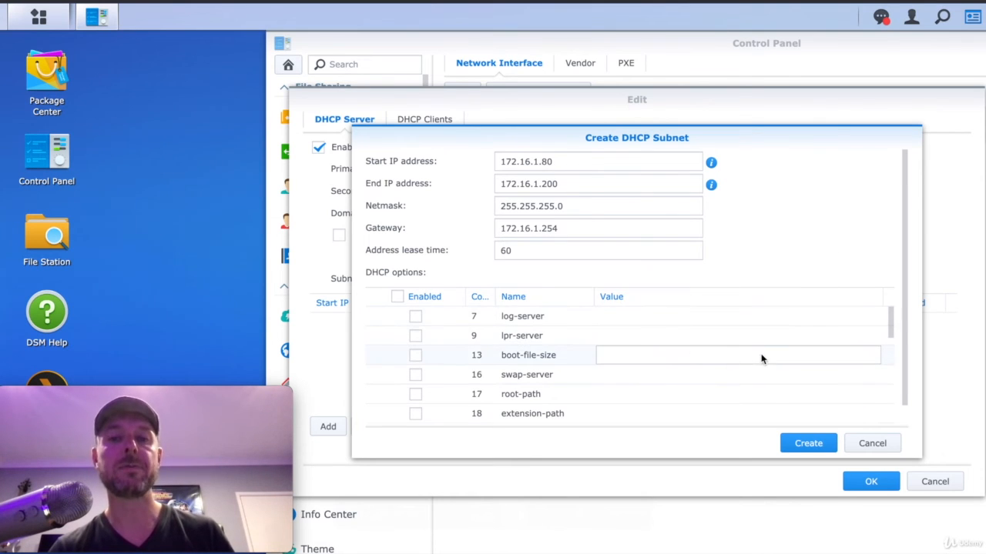
{"action": "scroll", "coordinate": [776, 356], "scroll_direction": "down", "scroll_amount": 5}
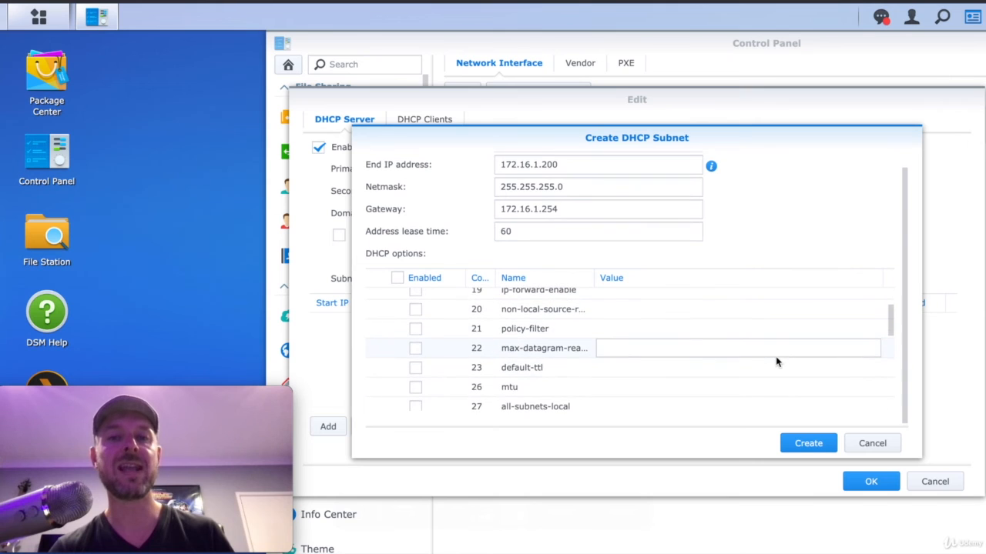
{"action": "scroll", "coordinate": [776, 362], "scroll_direction": "down", "scroll_amount": 1}
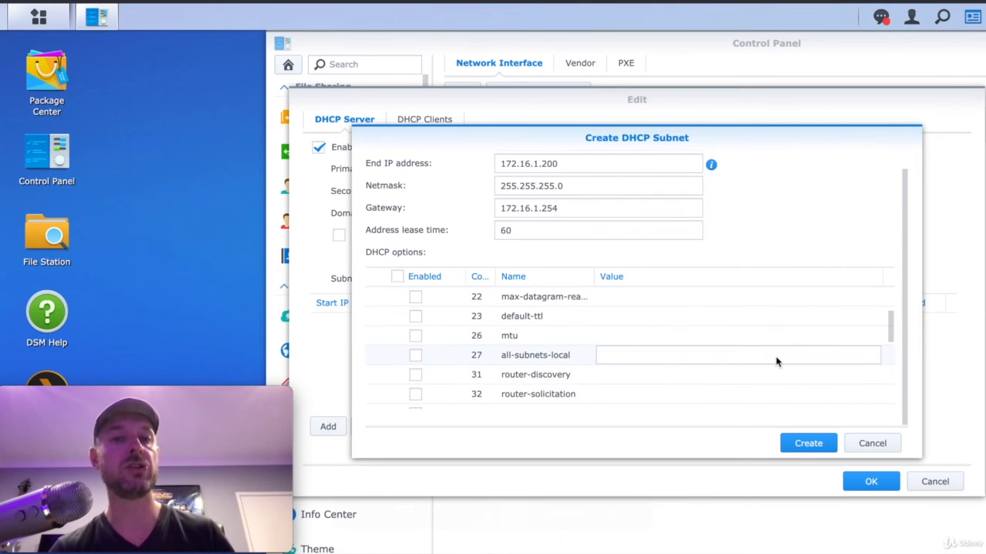
{"action": "scroll", "coordinate": [776, 362], "scroll_direction": "down", "scroll_amount": 3}
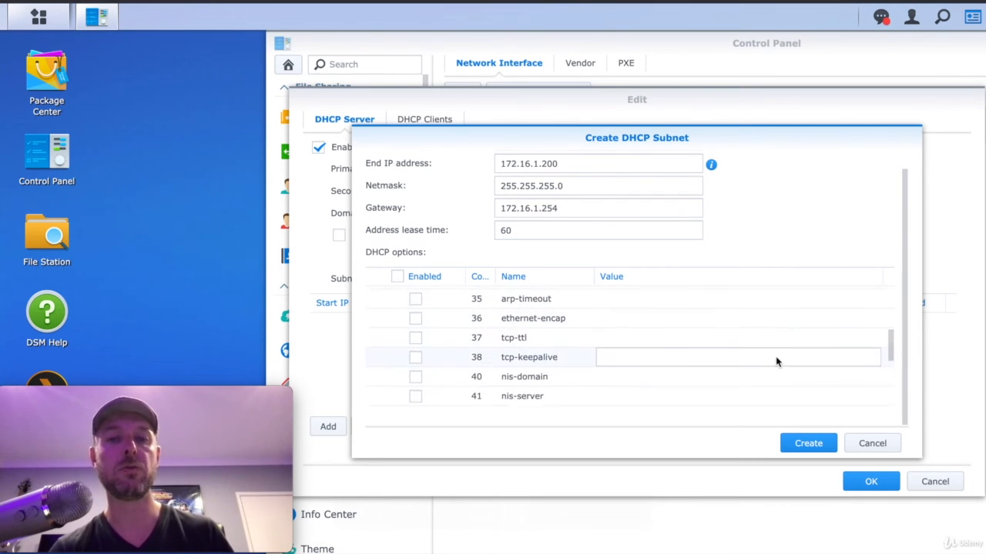
{"action": "scroll", "coordinate": [777, 362], "scroll_direction": "down", "scroll_amount": 3}
{"action": "scroll", "coordinate": [600, 375], "scroll_direction": "up", "scroll_amount": 3}
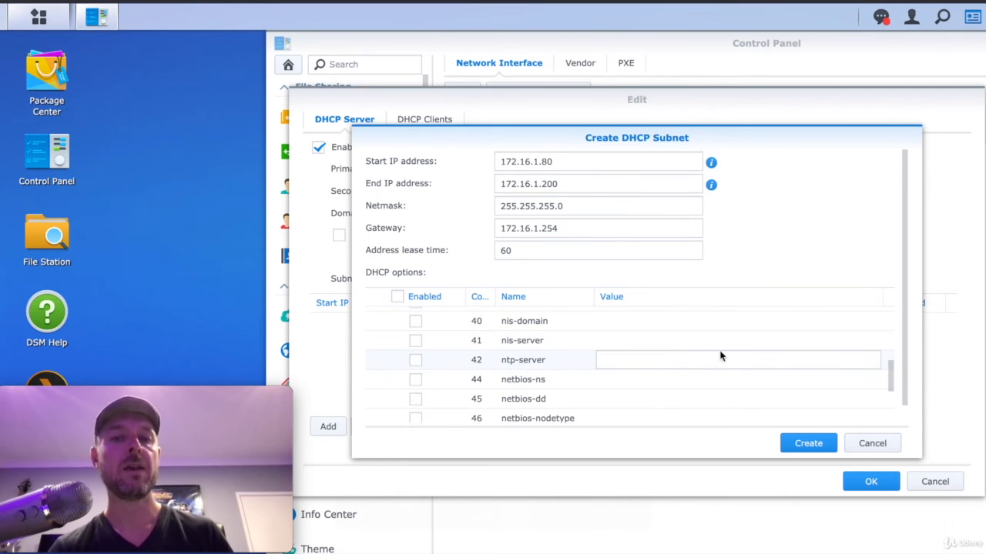
{"action": "scroll", "coordinate": [702, 357], "scroll_direction": "down", "scroll_amount": 5}
{"action": "scroll", "coordinate": [701, 358], "scroll_direction": "up", "scroll_amount": 10}
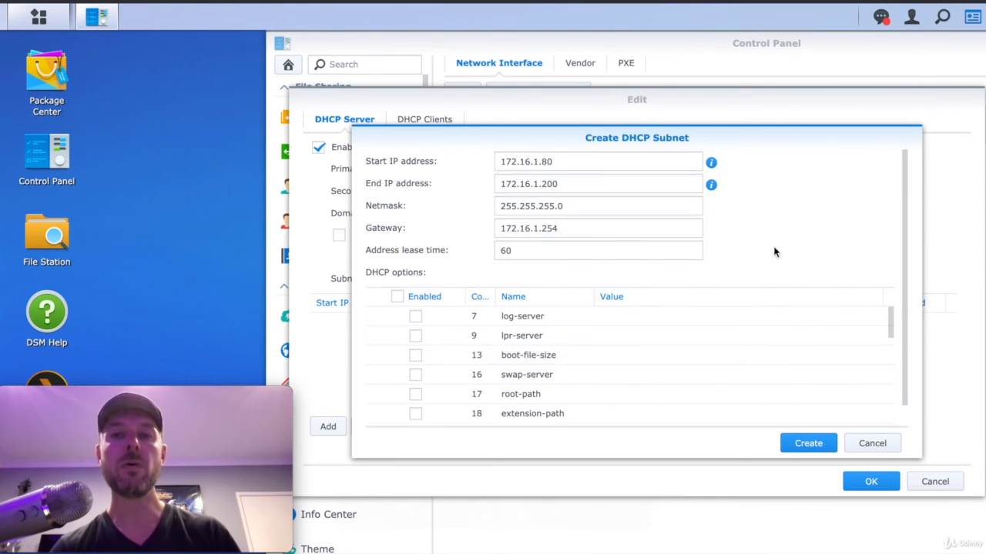
{"action": "left_click", "coordinate": [808, 443]}
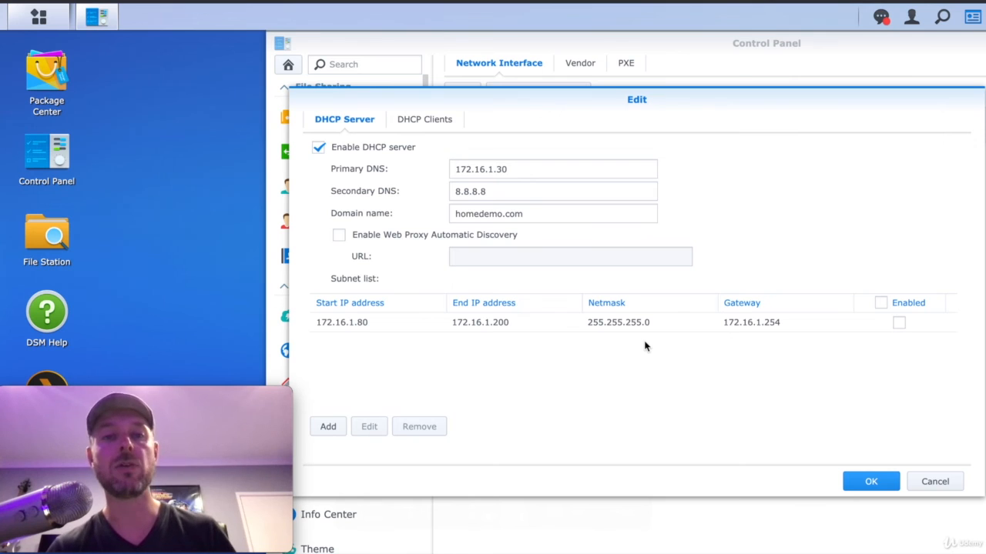
Step: Enable the 172.16.1.80–200 subnet and save LAN 1's DHCP settings
{"action": "left_click", "coordinate": [898, 323]}
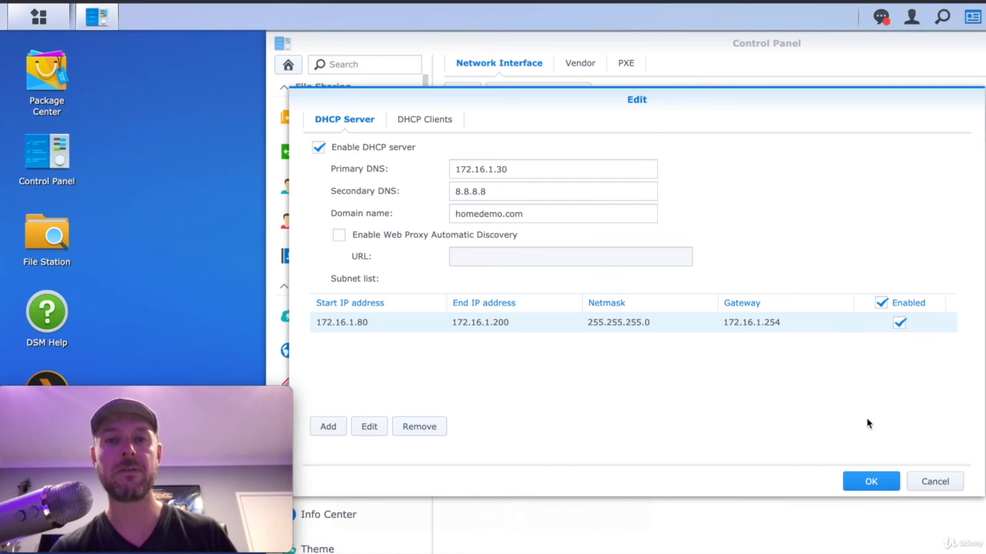
{"action": "left_click", "coordinate": [871, 482]}
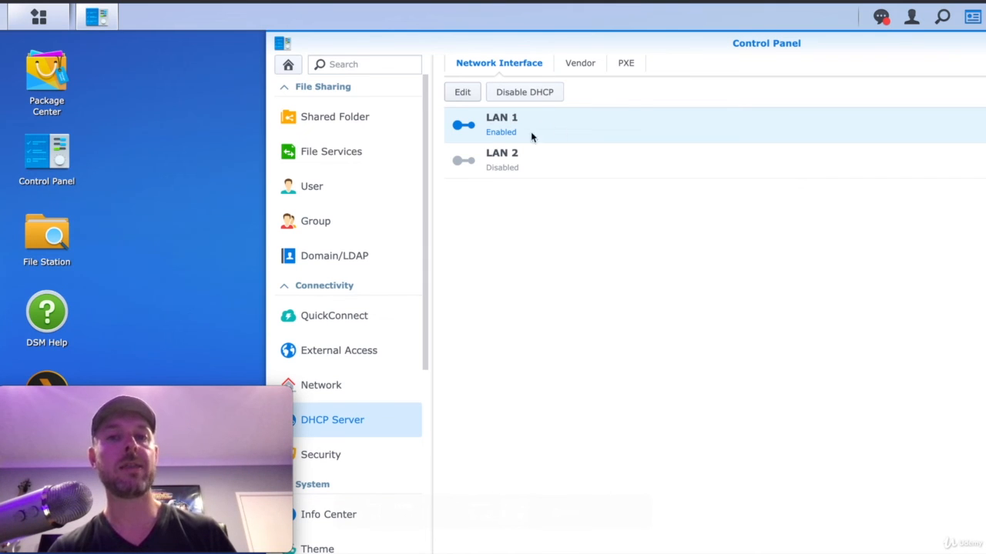
{"action": "left_click", "coordinate": [463, 92]}
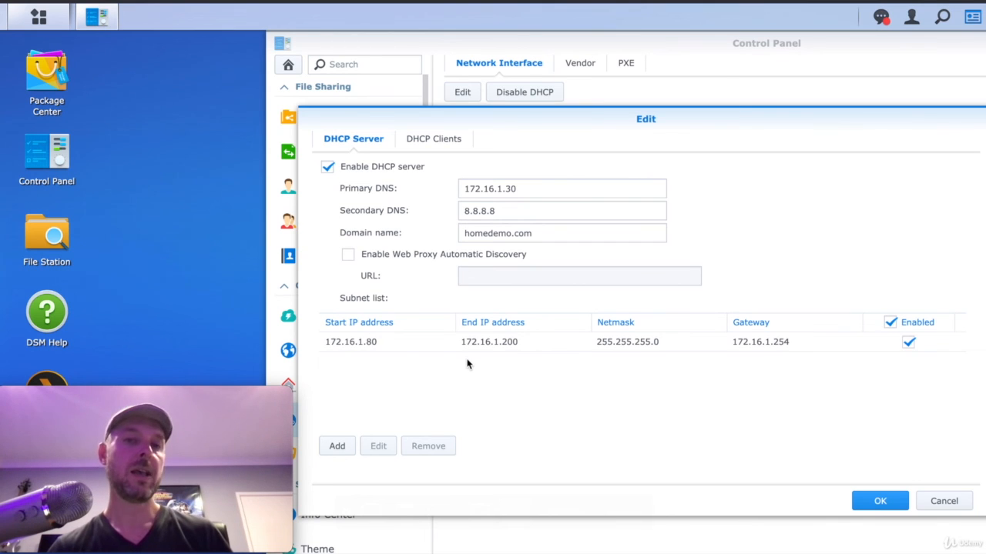
{"action": "left_click", "coordinate": [434, 140]}
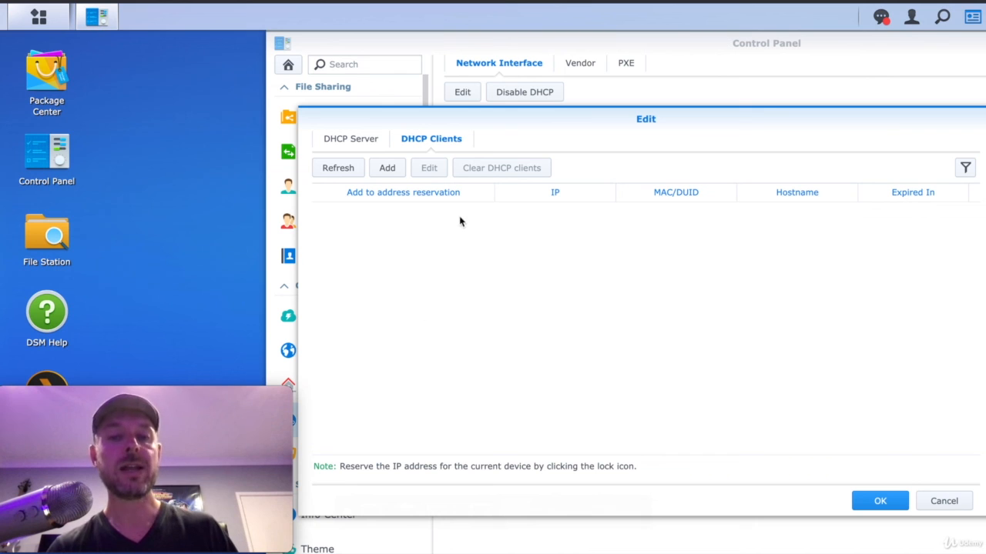
{"action": "left_click", "coordinate": [878, 502]}
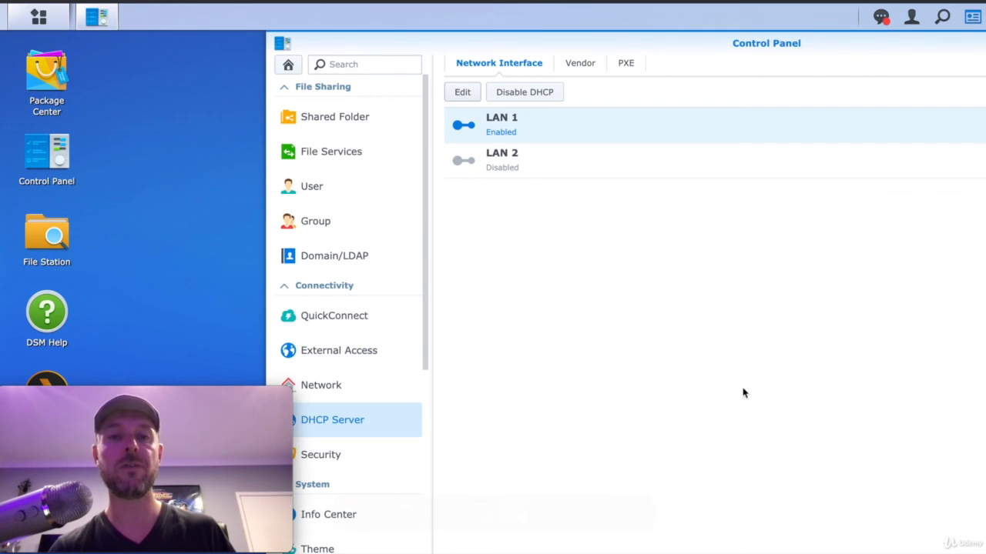